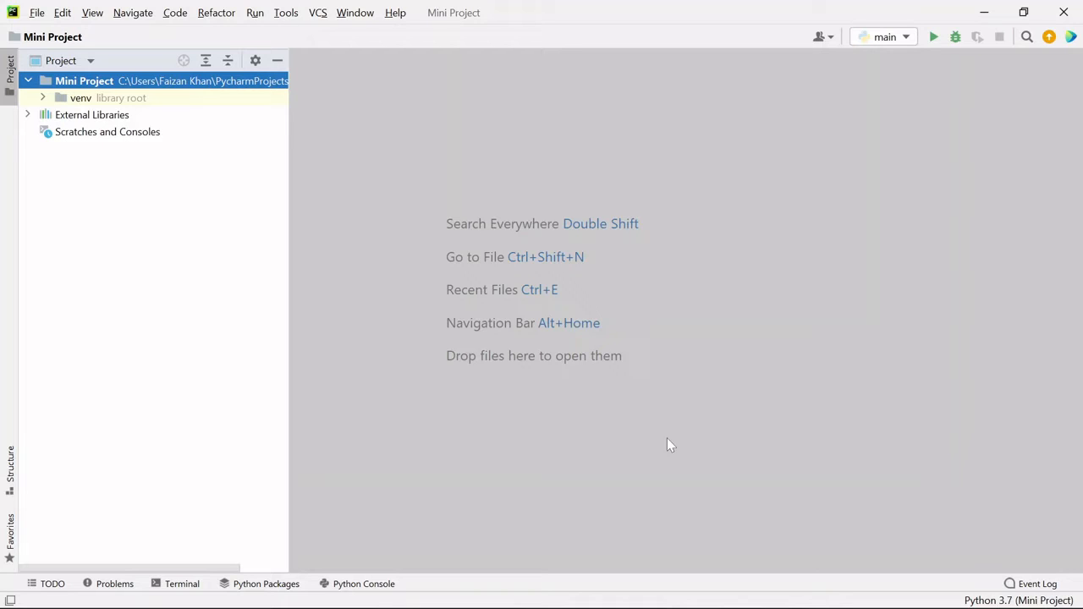
# Copy the 'pip install pywhatkit' command from the package's PyPI page in Chrome
pyautogui.hotkey('alt', 'Tab')
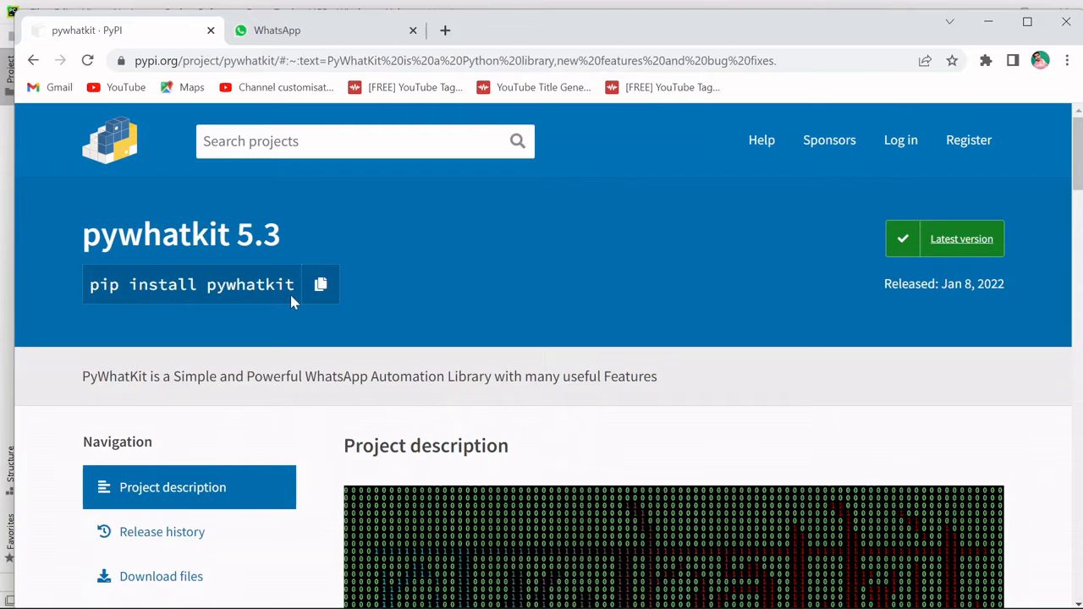
pyautogui.click(321, 285)
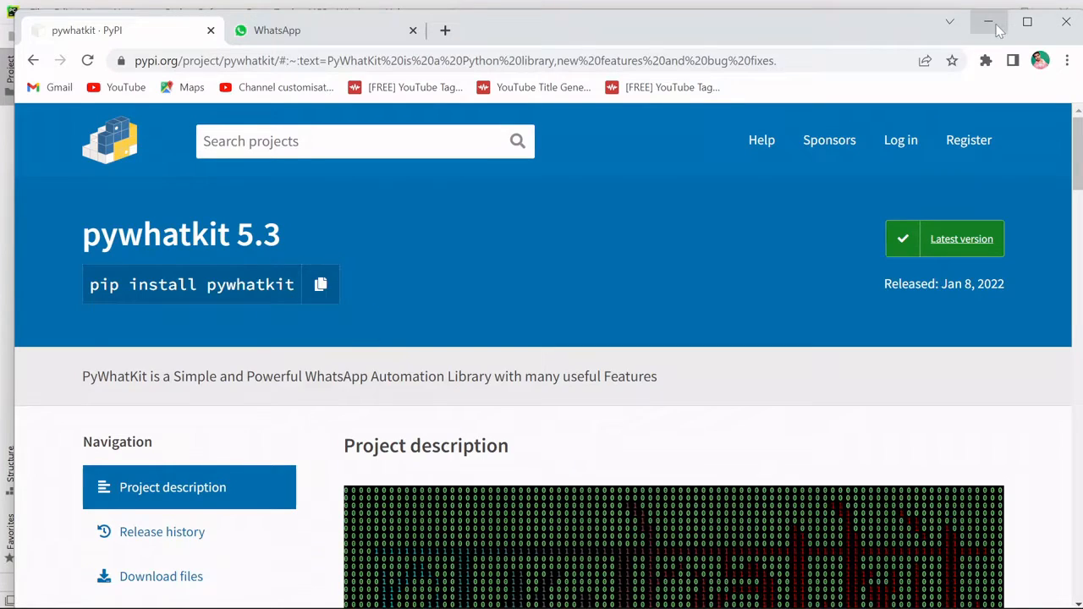
# Install pywhatkit in the Mini Project environment via the Terminal and reselect the project root
pyautogui.click(988, 22)
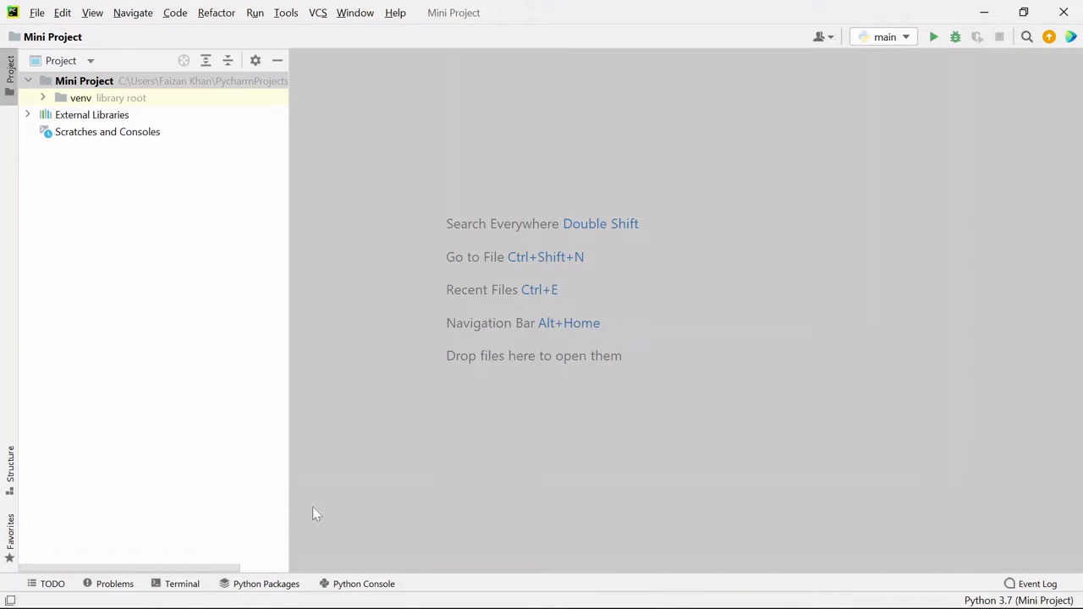
pyautogui.click(182, 584)
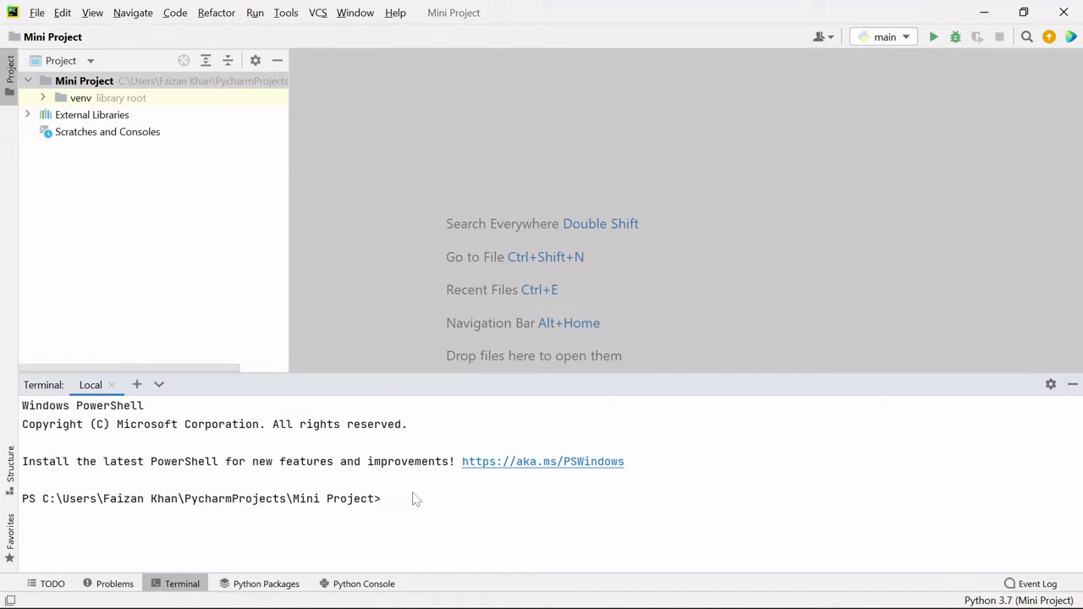
pyautogui.write('pip install pywhatkit')
pyautogui.press('Return')
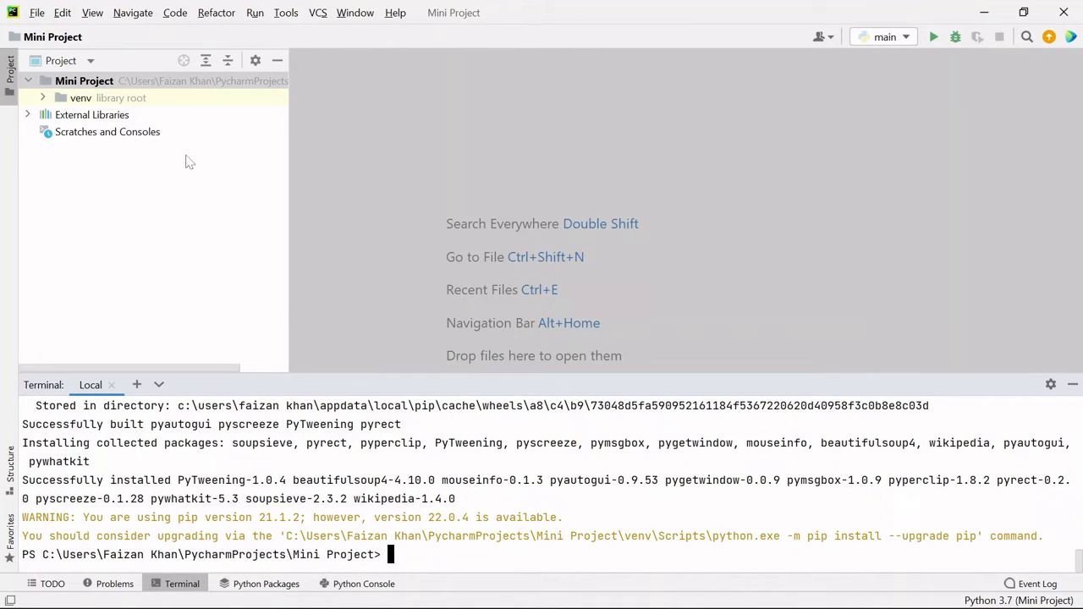
pyautogui.click(84, 81)
# Create a new Python file named main in the Mini Project
pyautogui.rightClick(113, 85)
pyautogui.moveTo(142, 89)
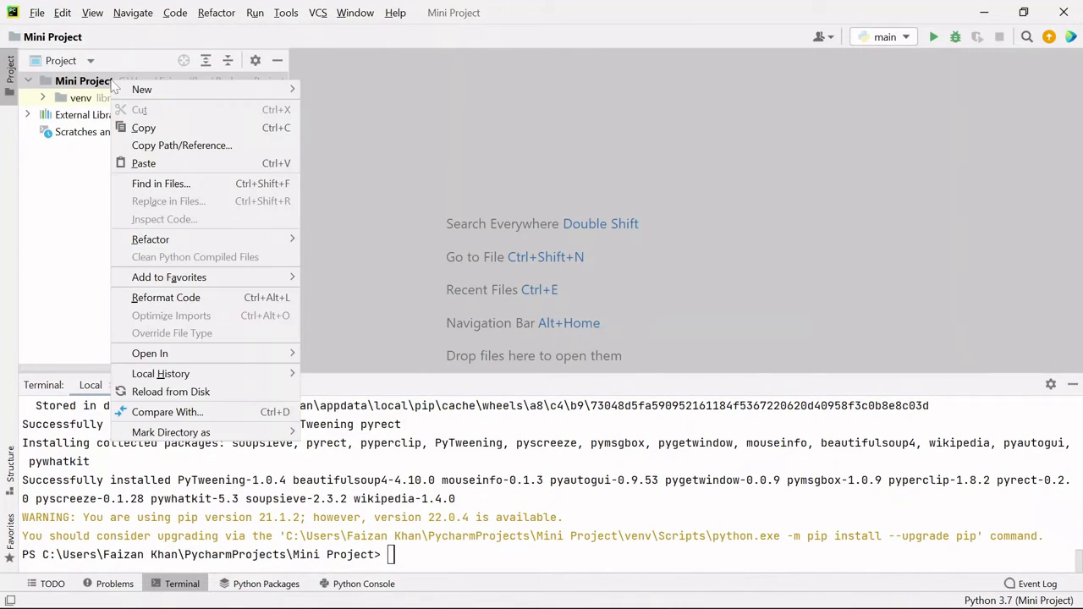
pyautogui.click(342, 161)
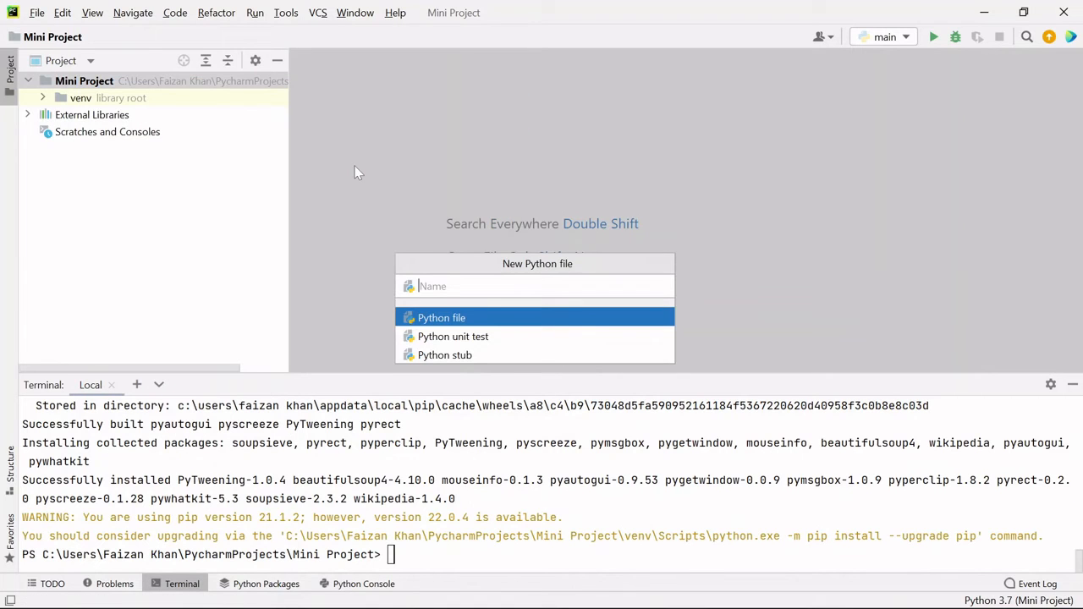
pyautogui.write('main')
pyautogui.press('Return')
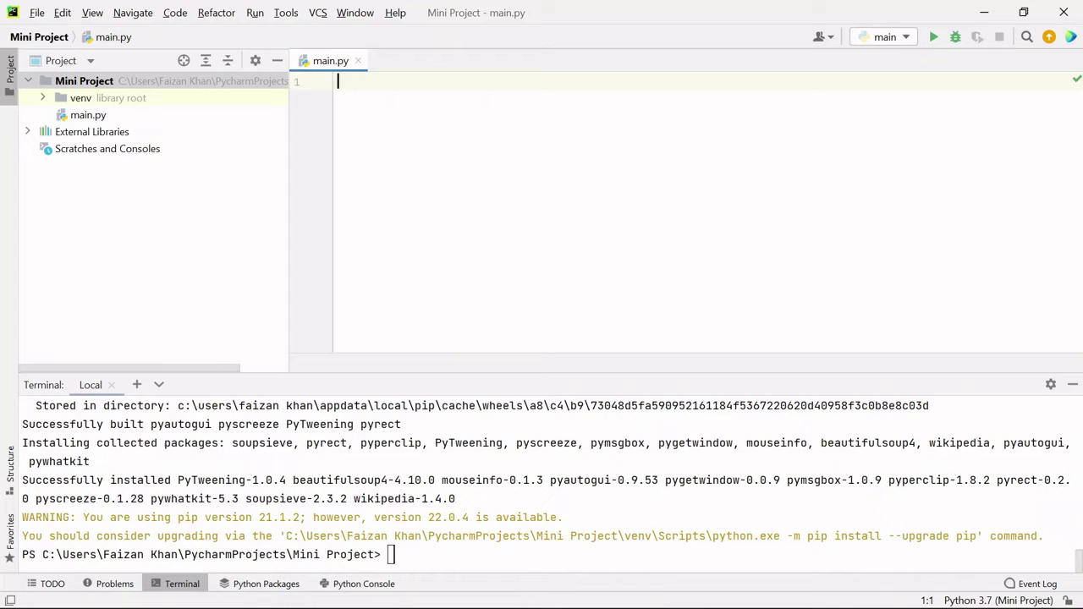
pyautogui.write('imp')
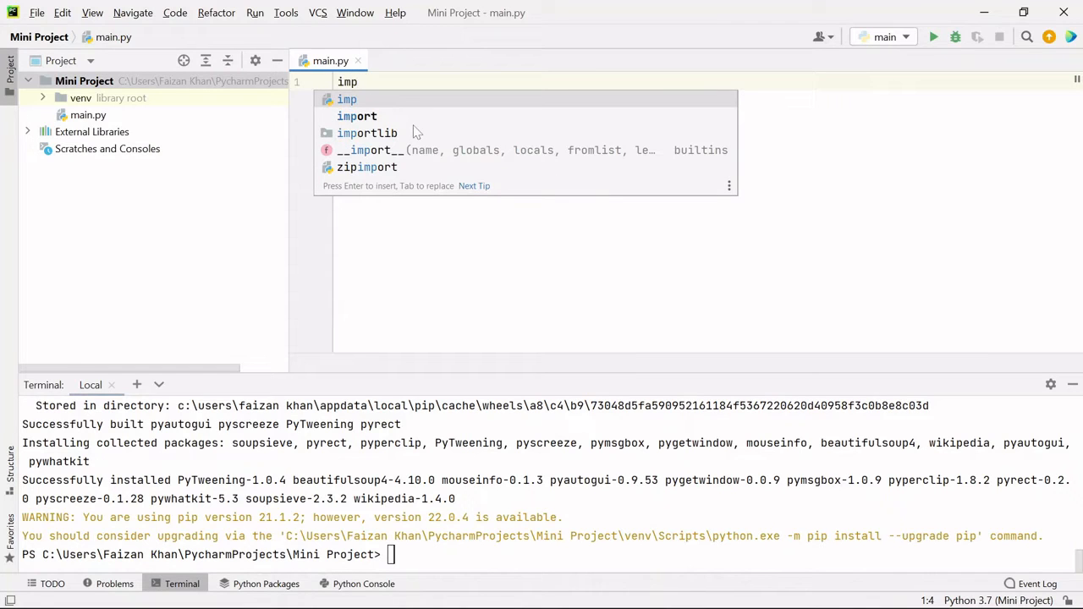
pyautogui.write('ort p')
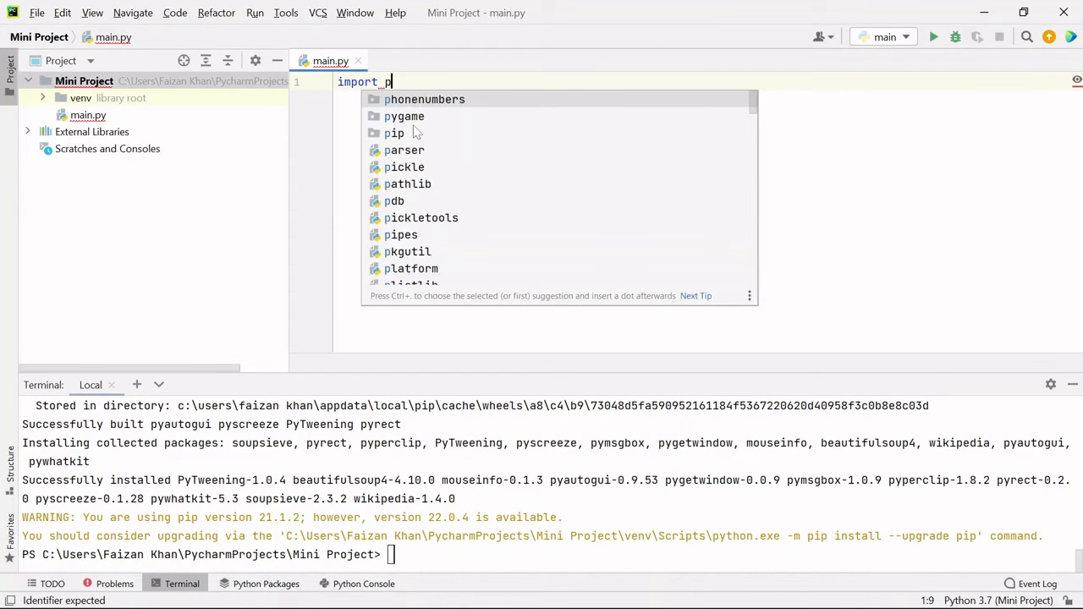
pyautogui.write('ywhatkit')
# Write 'import pywhatkit' and an empty pywhatkit.sendwhatmsg() call in main.py
pyautogui.press('Return')
pyautogui.press('Return')
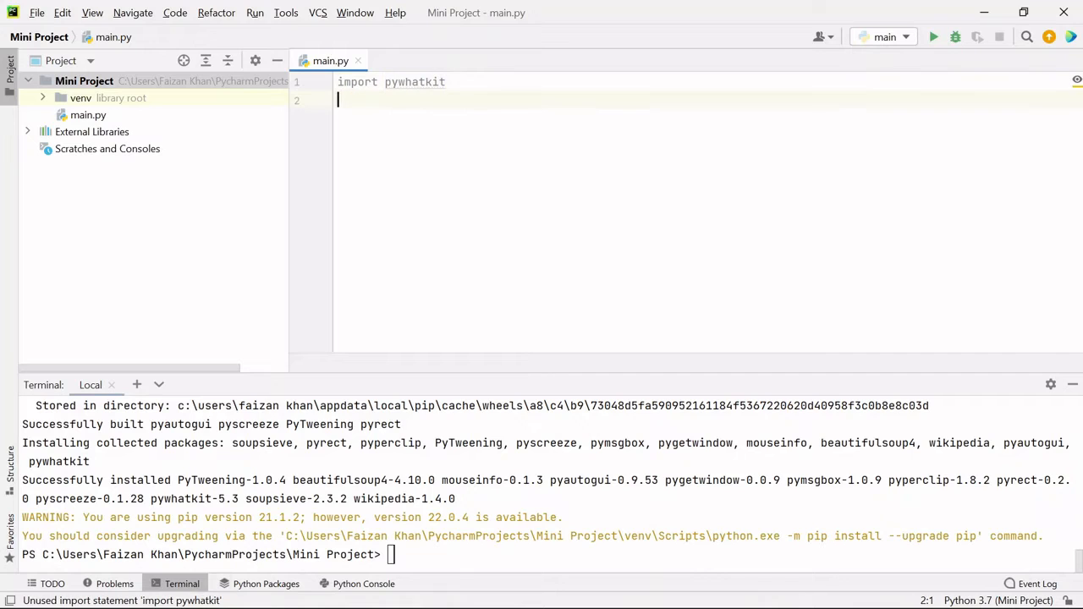
pyautogui.write('py')
pyautogui.press('Tab')
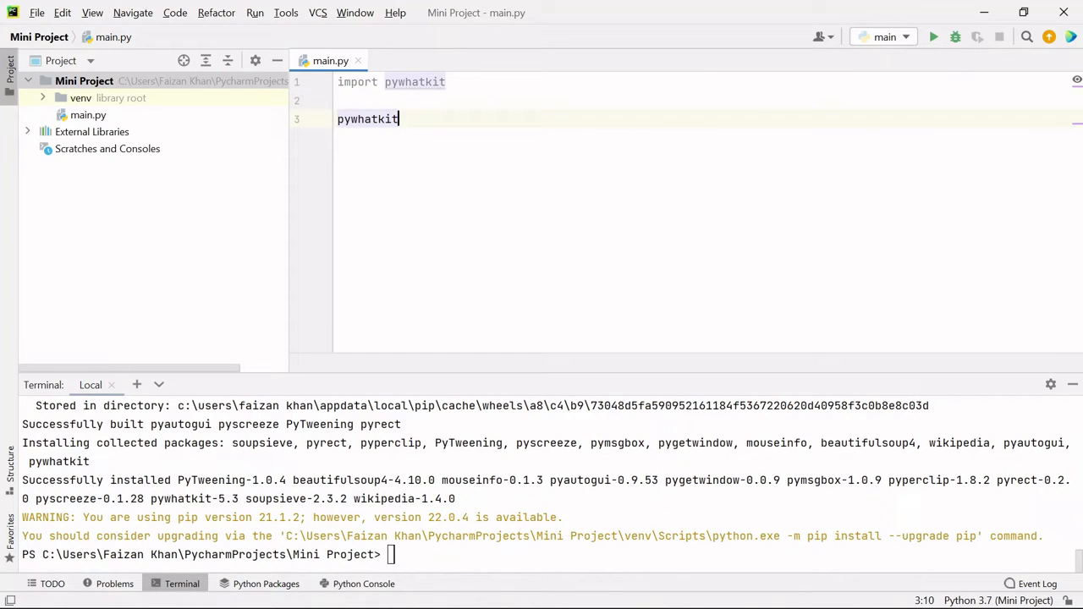
pyautogui.write('.s')
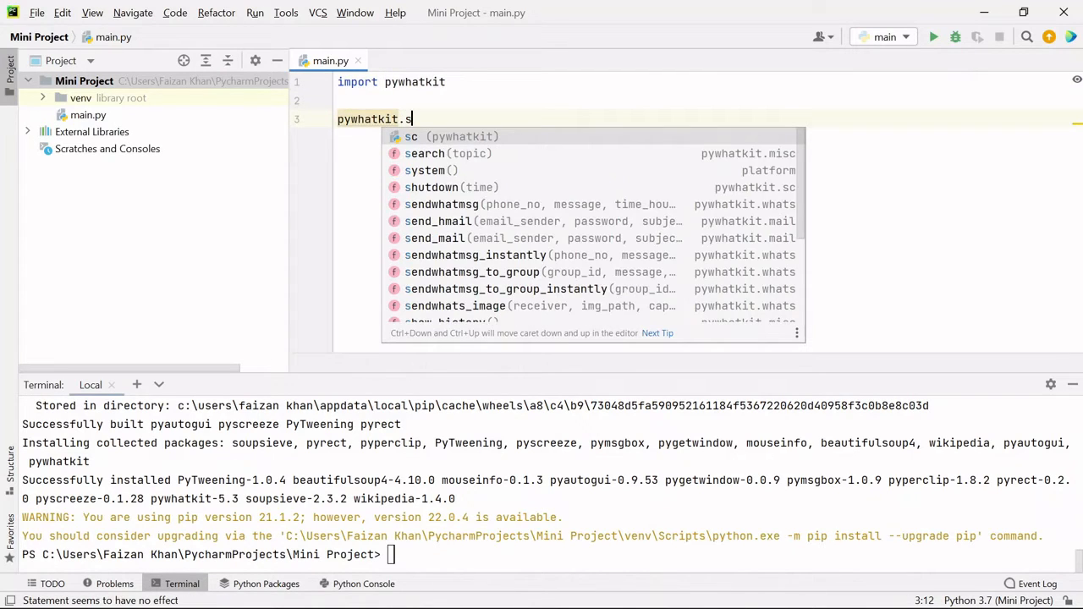
pyautogui.write('en')
pyautogui.press('Tab')
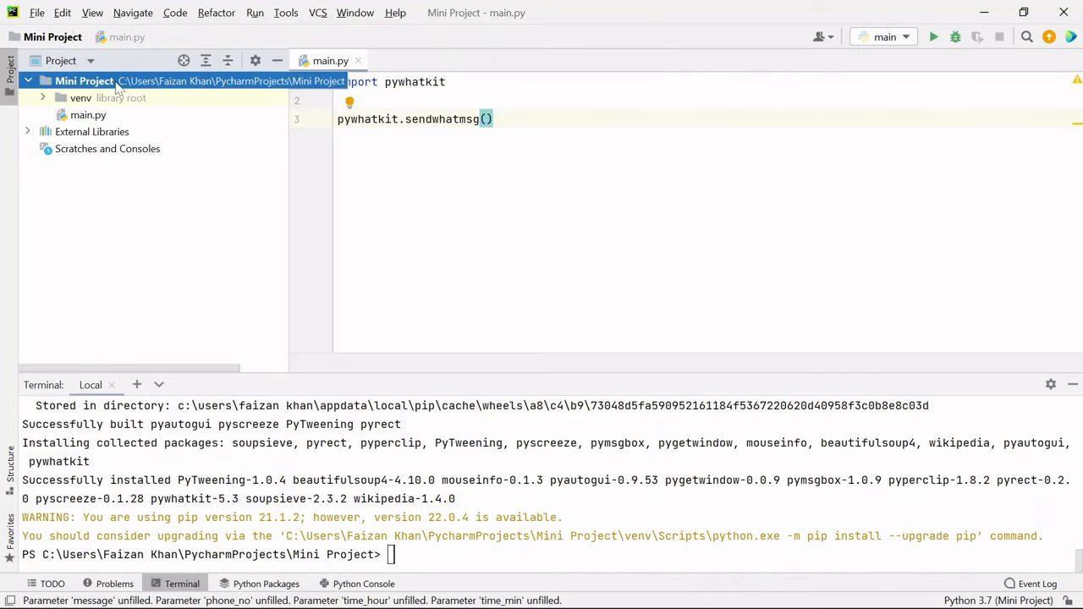
# Create a new Python file named test in the Mini Project for the number variable
pyautogui.rightClick(84, 81)
pyautogui.moveTo(147, 91)
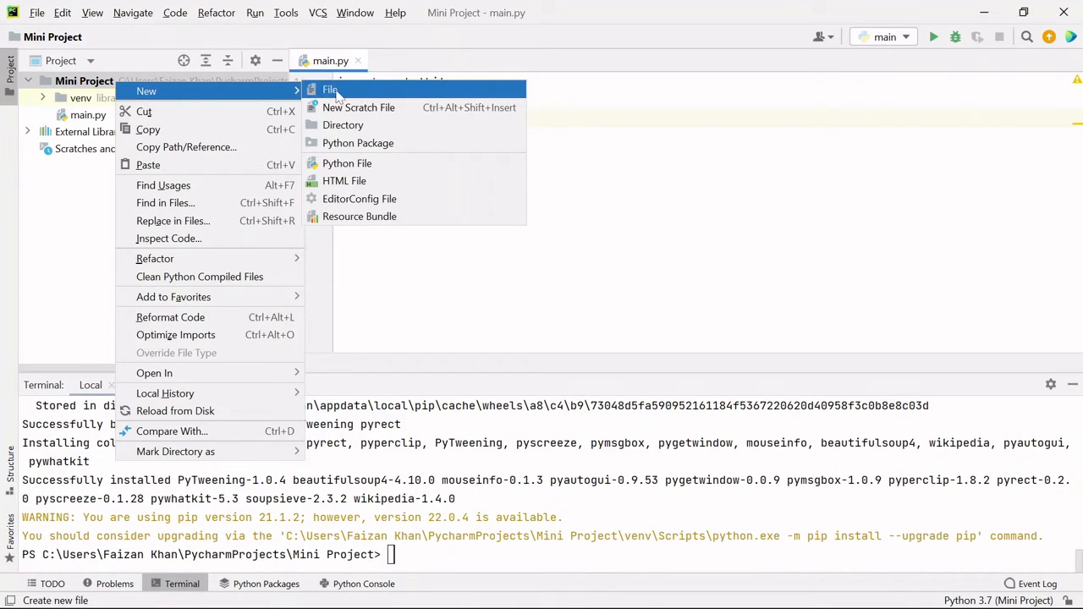
pyautogui.click(369, 166)
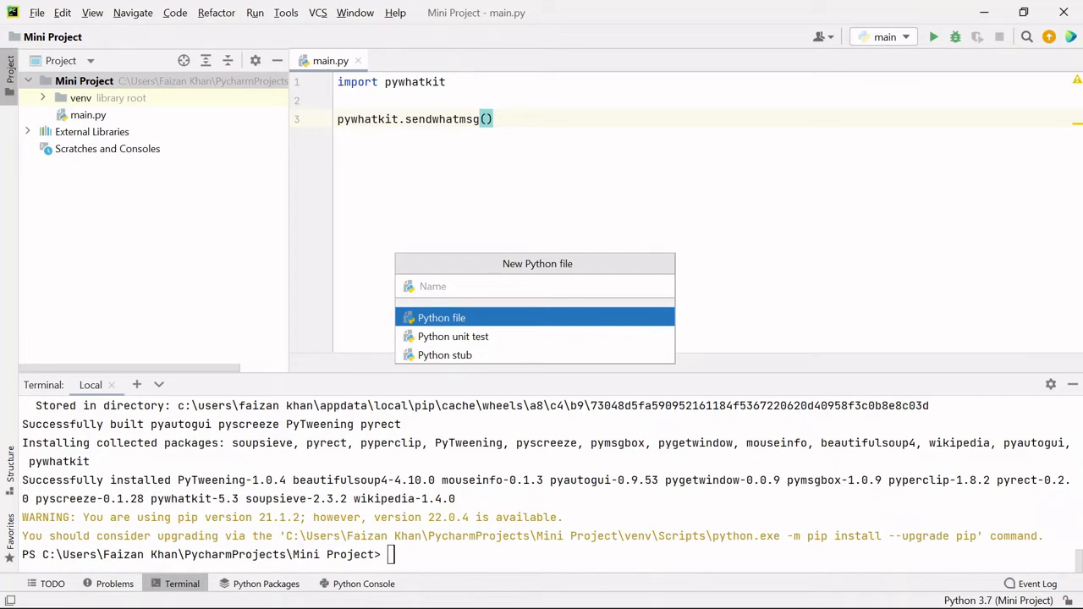
pyautogui.write('test')
pyautogui.press('Return')
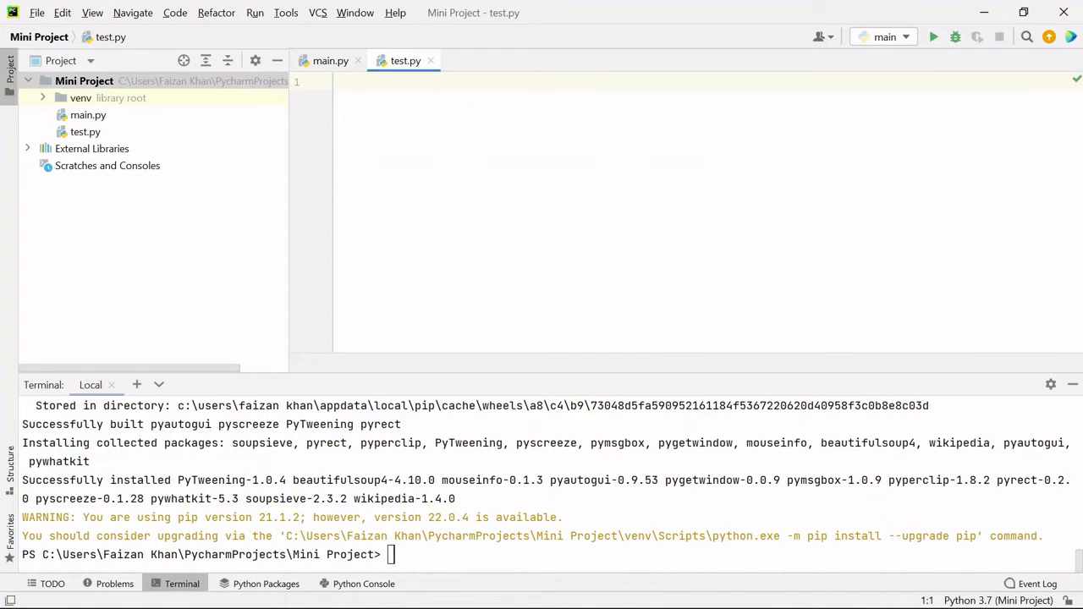
pyautogui.write('number')
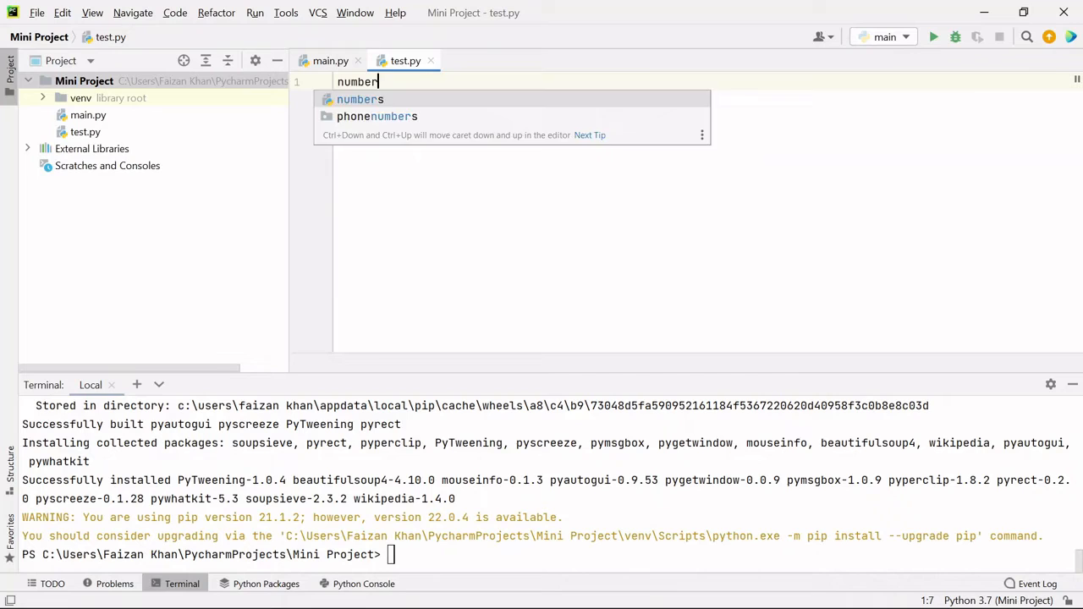
pyautogui.write("='")
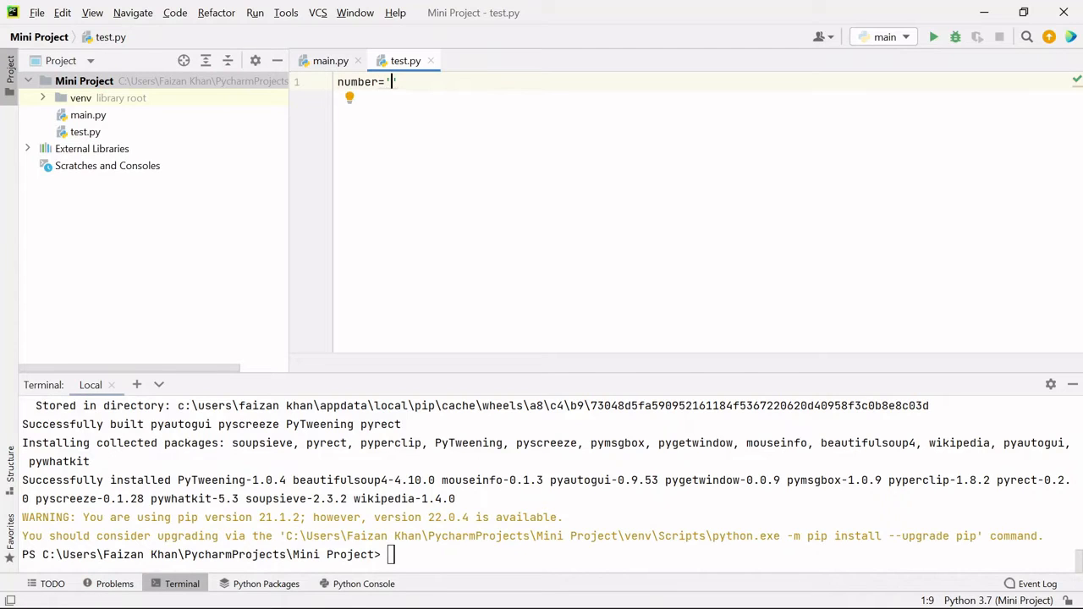
# Add 'from test import number' on line 2 of main.py
pyautogui.hotkey('alt', 'Left')
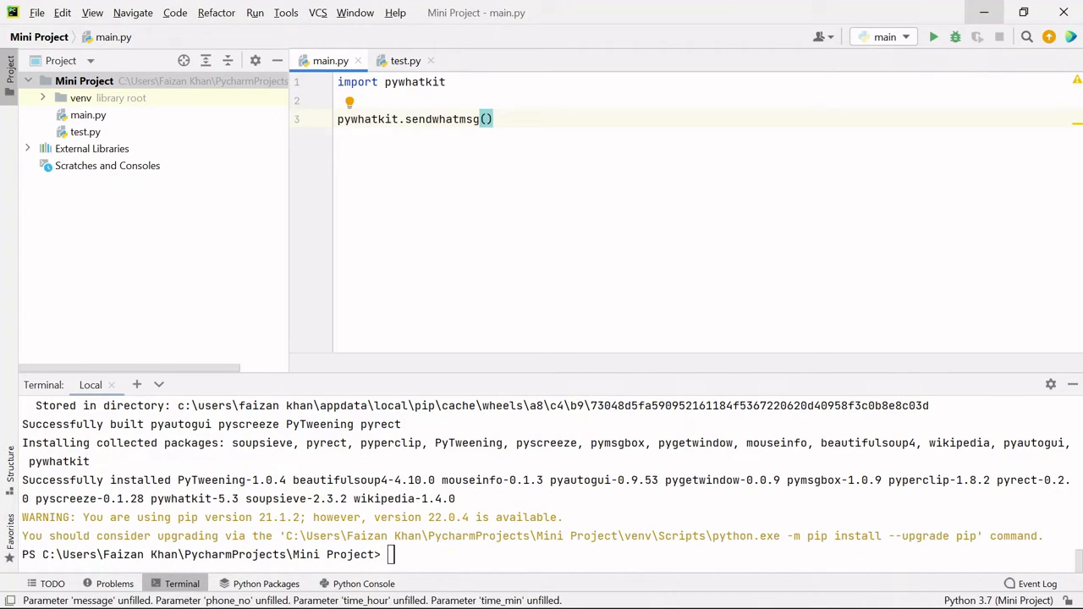
pyautogui.press('Up')
pyautogui.press('Up')
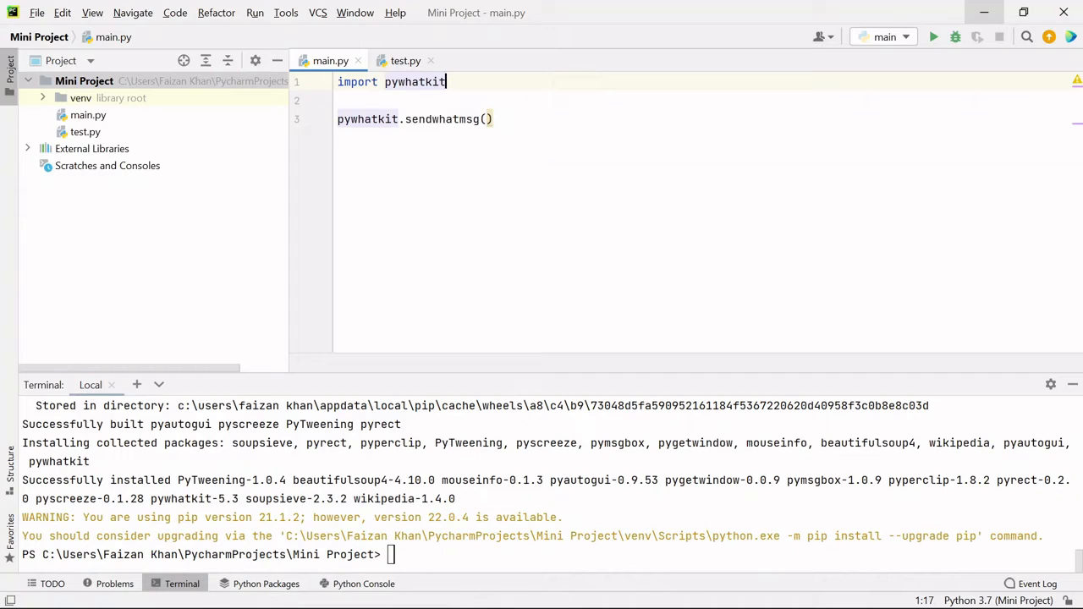
pyautogui.press('Return')
pyautogui.write('fro')
pyautogui.press('Tab')
pyautogui.write('t')
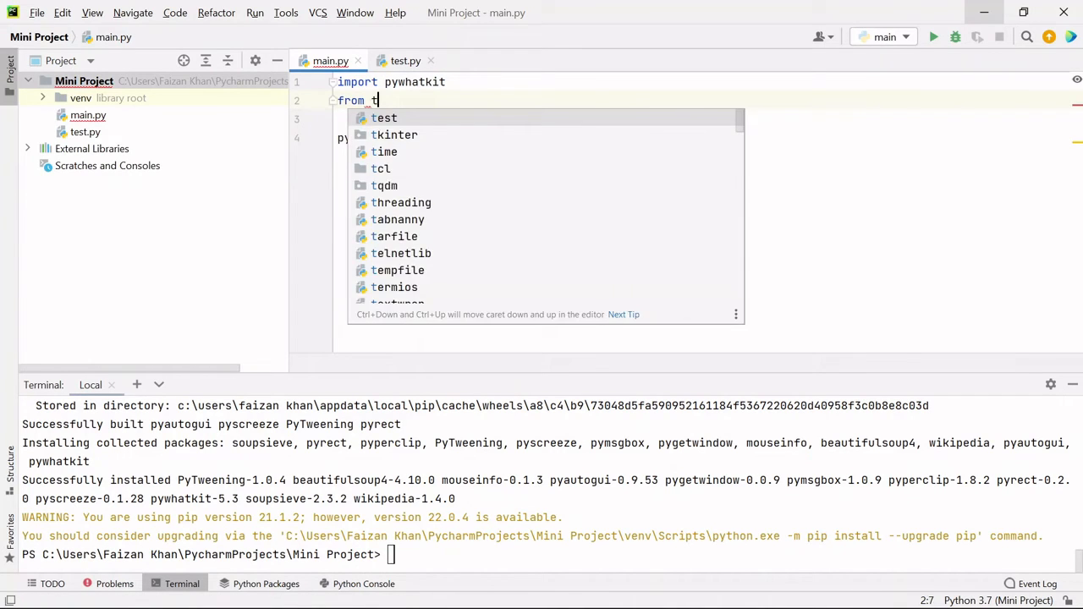
pyautogui.write('est ')
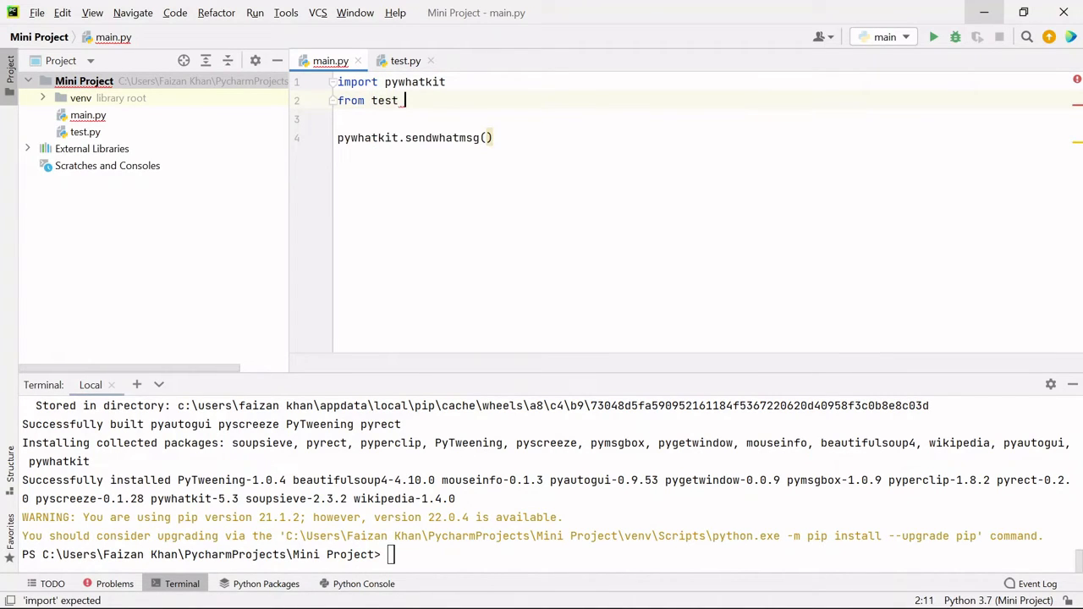
pyautogui.write('im')
pyautogui.press('Tab')
pyautogui.write('nu')
pyautogui.press('Tab')
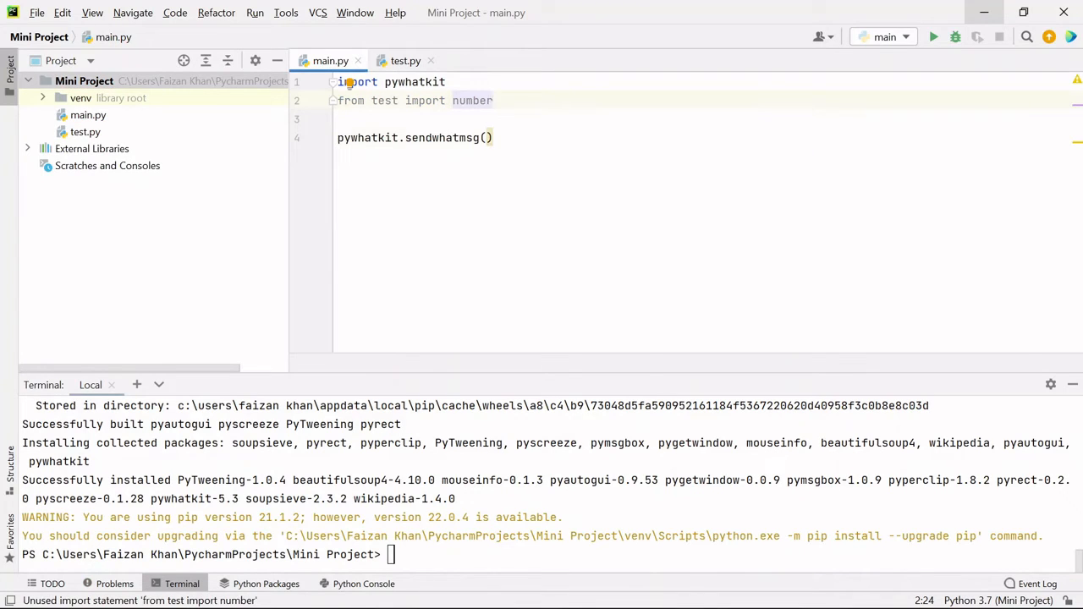
# Pass number and 'Happy Birthday Bro' as the sendwhatmsg arguments
pyautogui.click(487, 137)
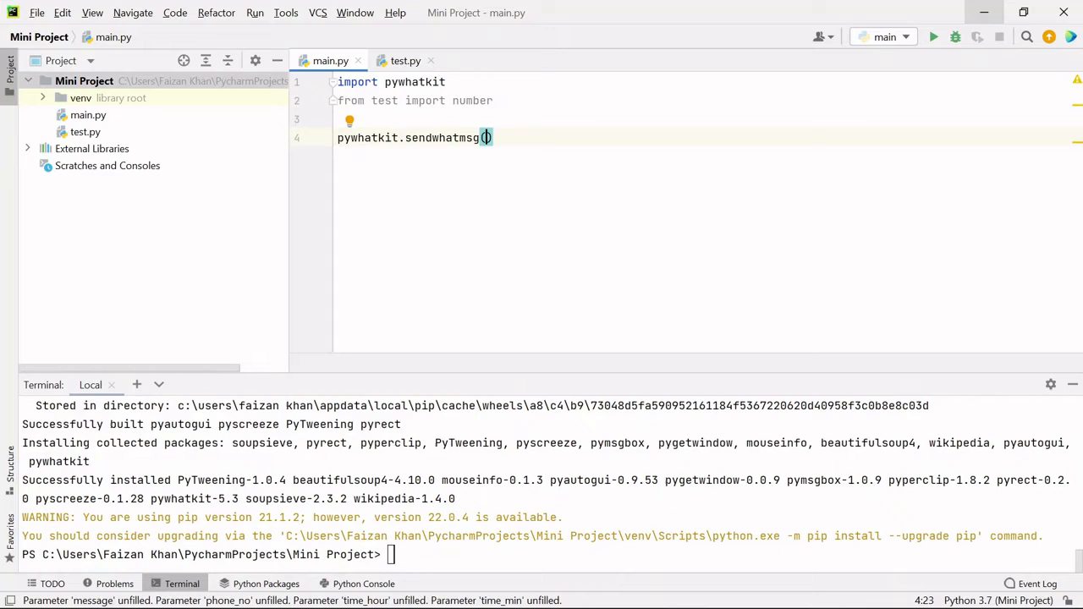
pyautogui.write('num')
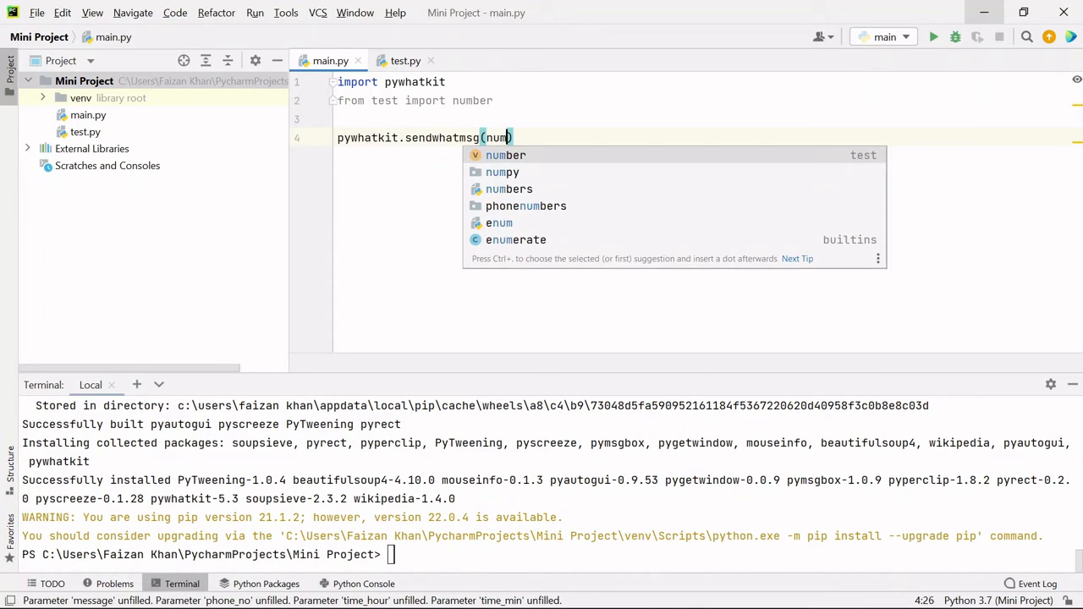
pyautogui.press('Tab')
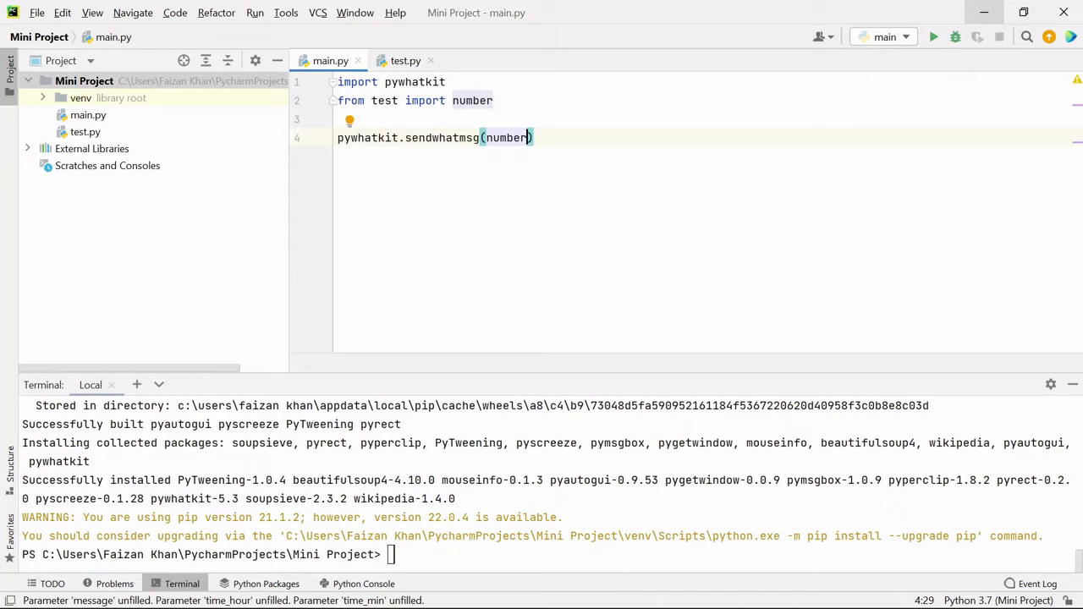
pyautogui.write(",'H")
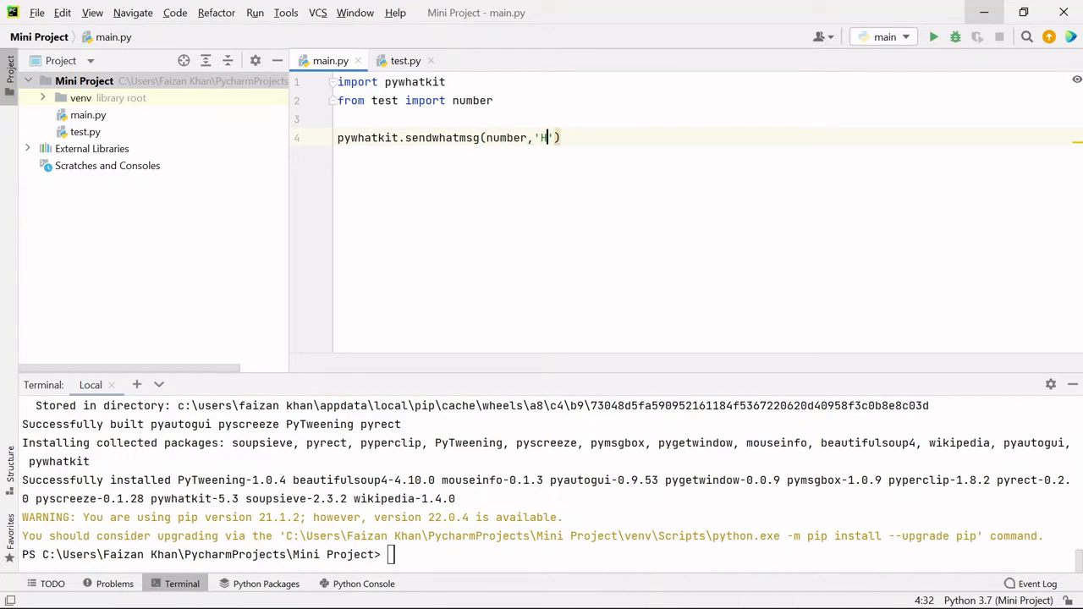
pyautogui.write('appy Birt')
pyautogui.write('hday Bro')
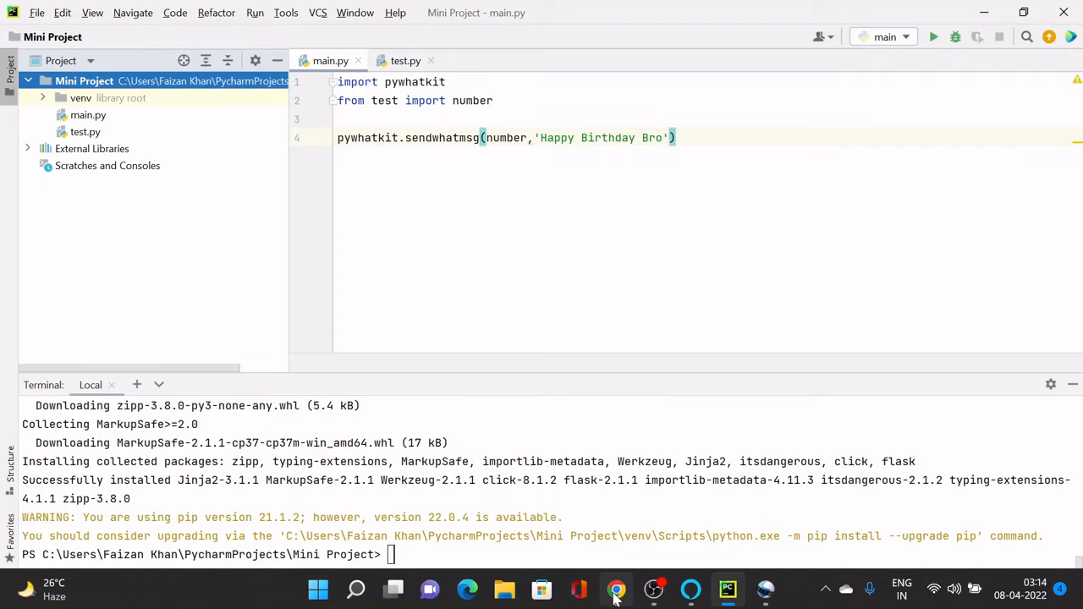
pyautogui.click(616, 592)
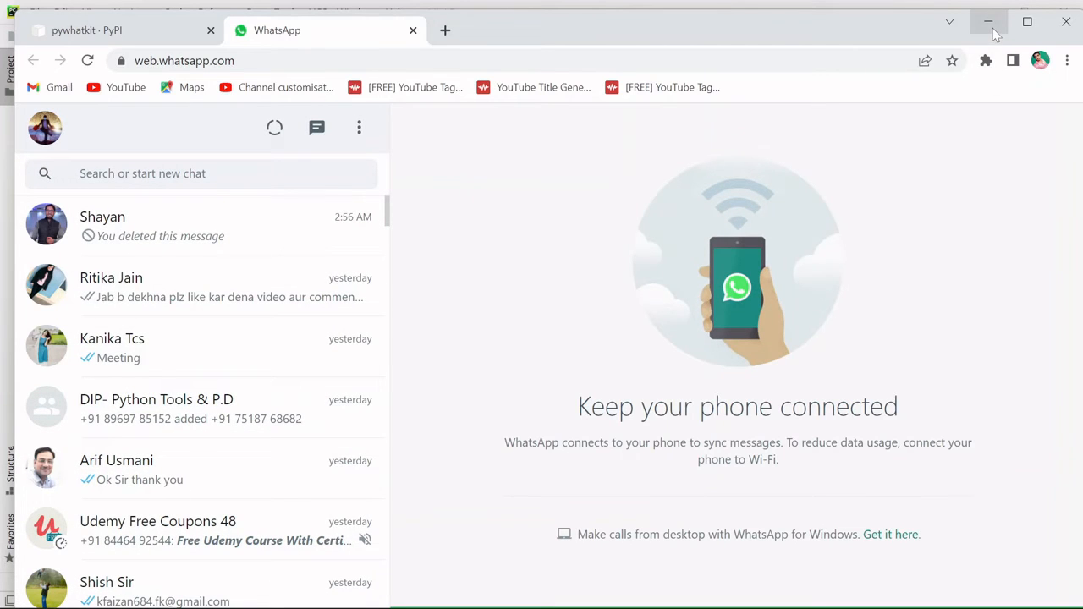
pyautogui.click(988, 22)
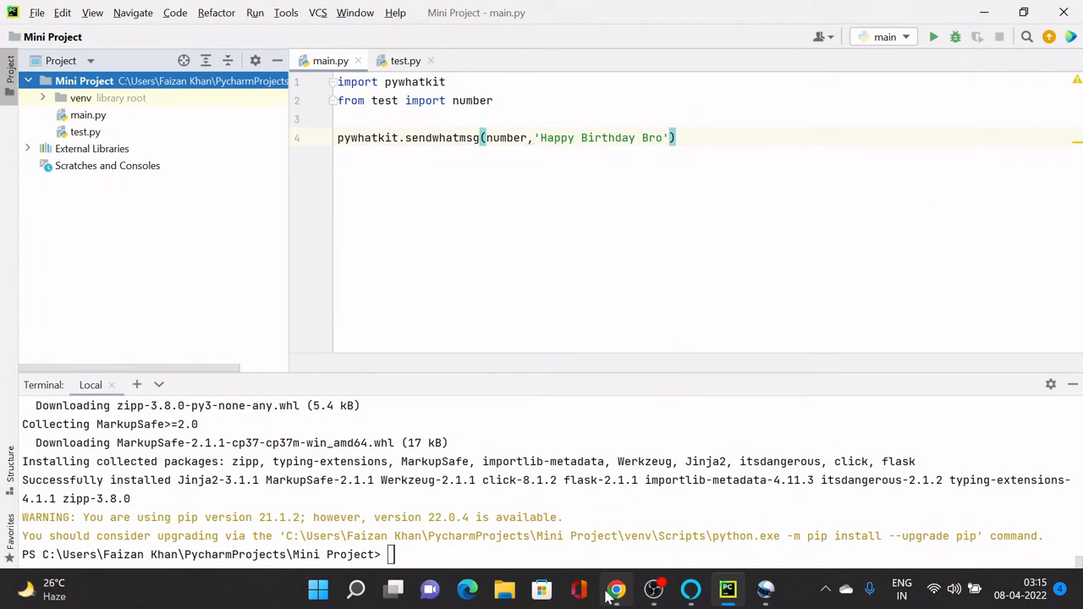
pyautogui.click(615, 589)
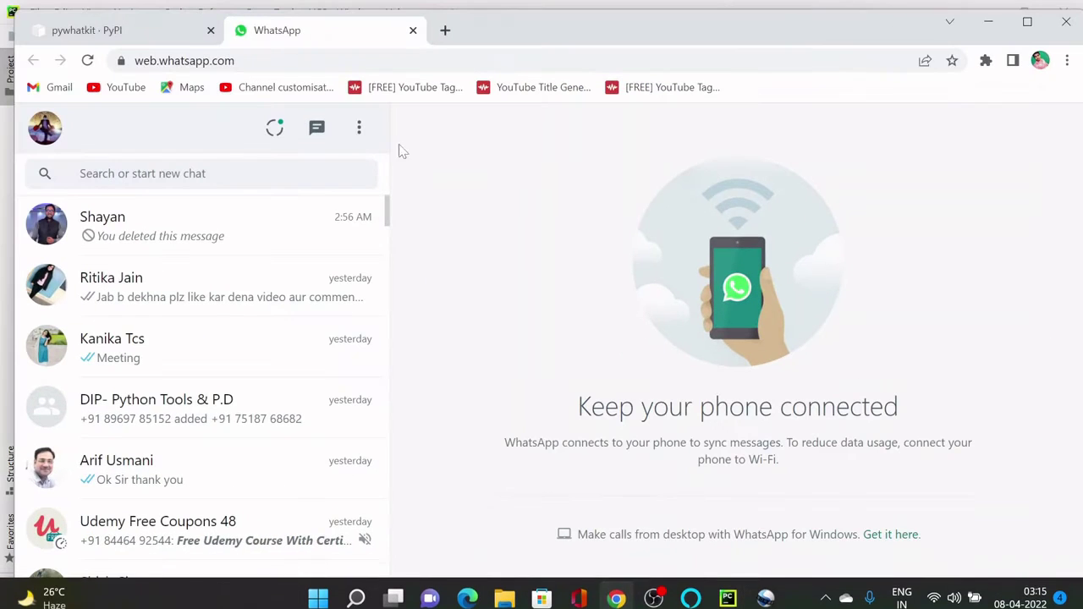
pyautogui.click(412, 31)
pyautogui.click(988, 22)
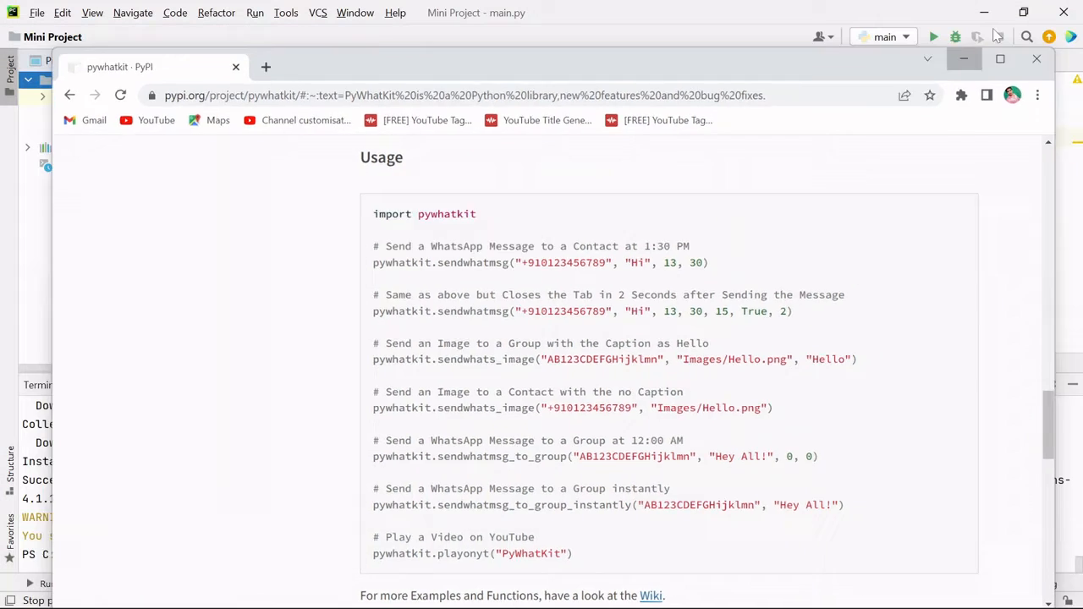
# Run main.py, getting the TypeError that time_hour and time_min are missing
pyautogui.click(685, 137)
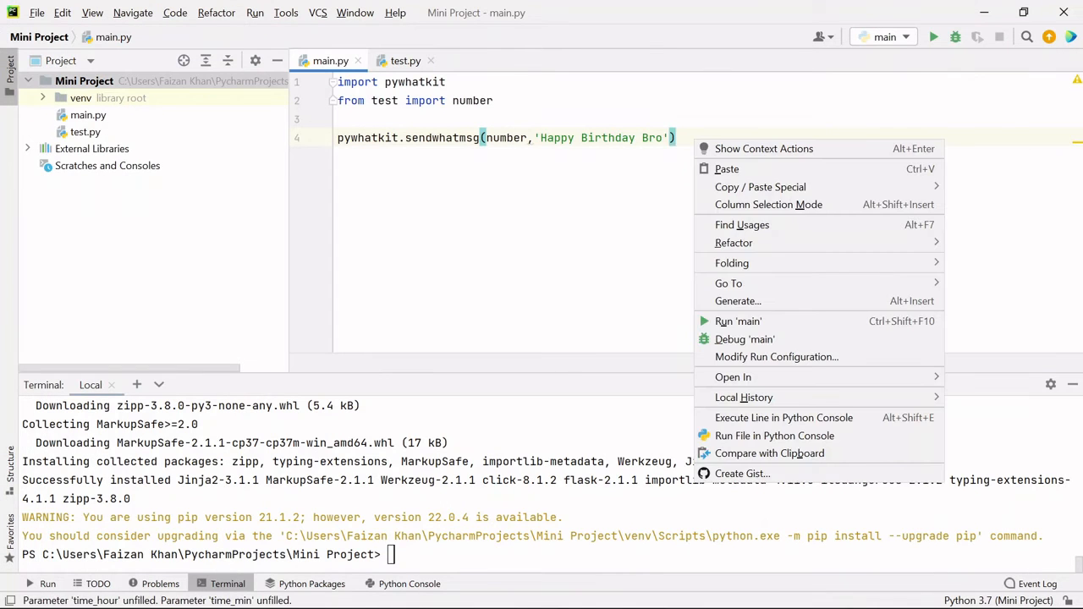
pyautogui.rightClick(694, 139)
pyautogui.click(736, 322)
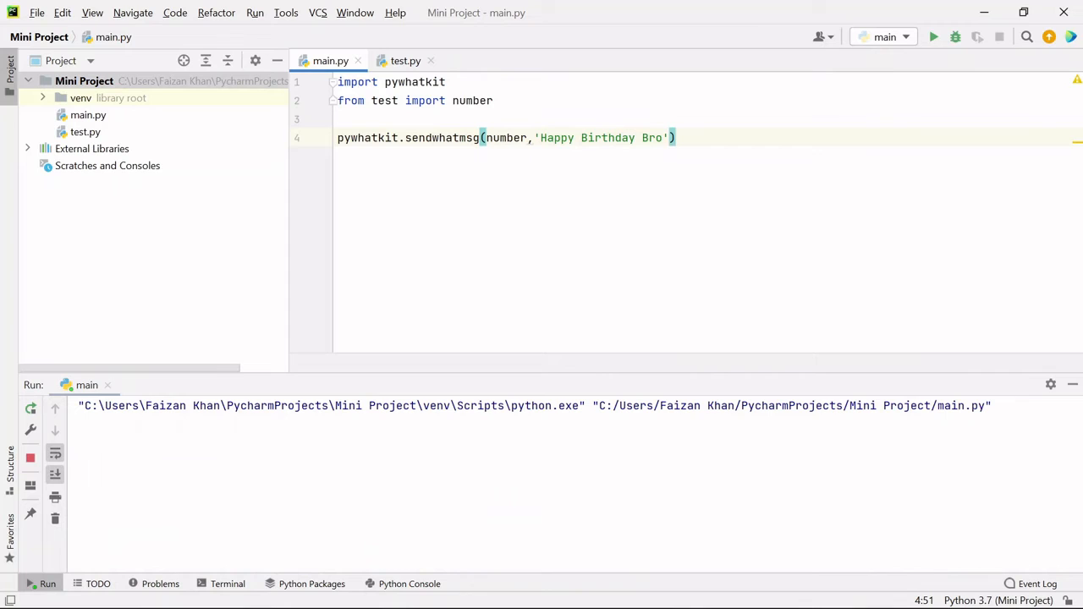
pyautogui.click(622, 137)
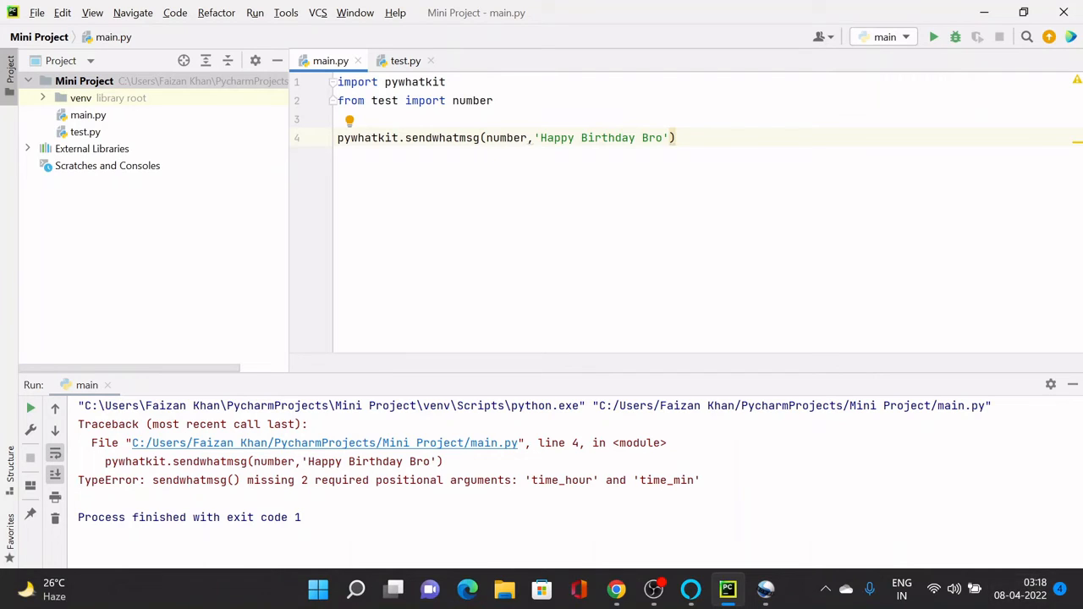
# Add hour 3, minute 19 to the sendwhatmsg call and run main.py again
pyautogui.click(668, 137)
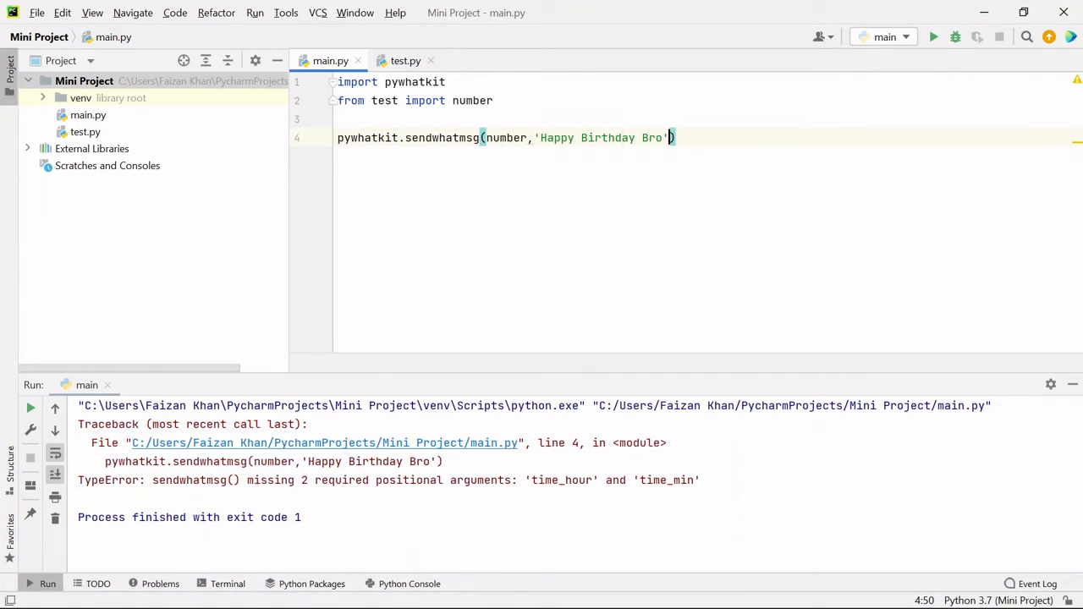
pyautogui.write(',3')
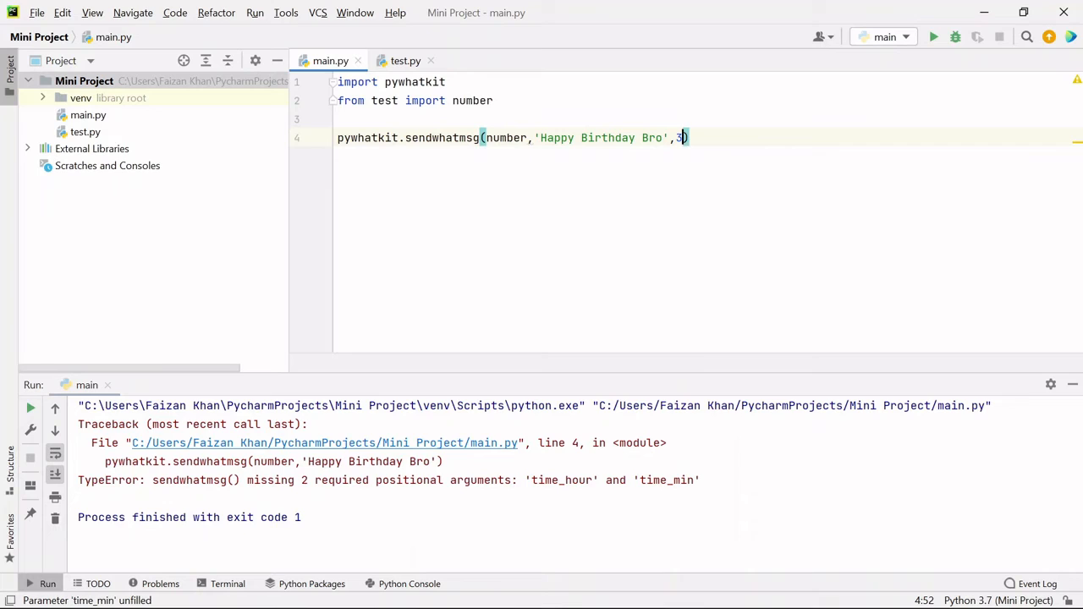
pyautogui.write('1')
pyautogui.press('BackSpace')
pyautogui.press('Left')
pyautogui.write(',19')
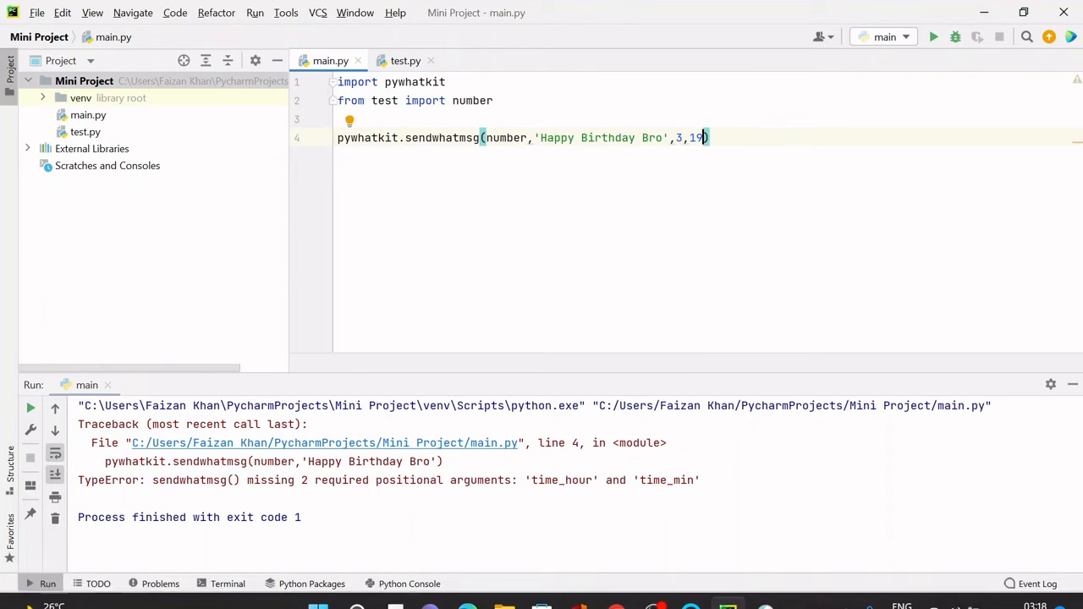
pyautogui.rightClick(586, 257)
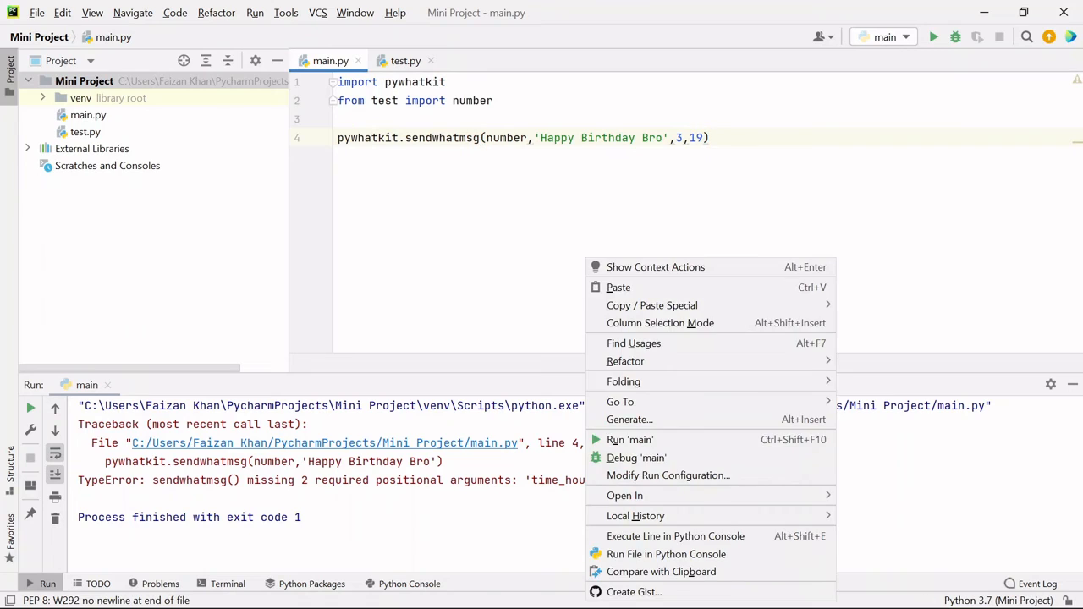
pyautogui.click(639, 440)
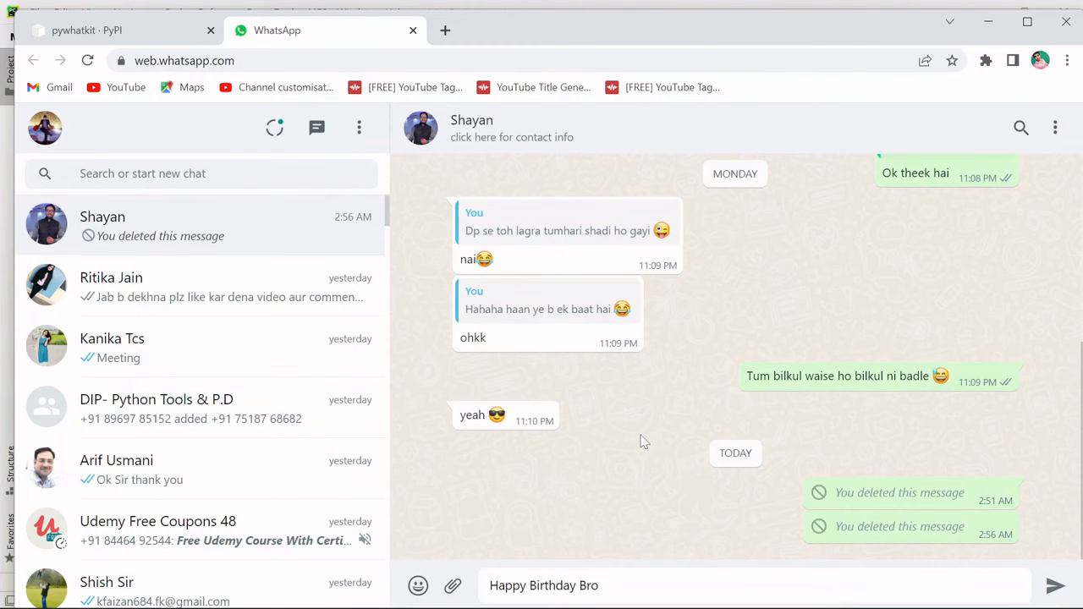
# Send the prefilled 'Happy Birthday Bro' message in Shayan's WhatsApp Web chat
pyautogui.click(541, 307)
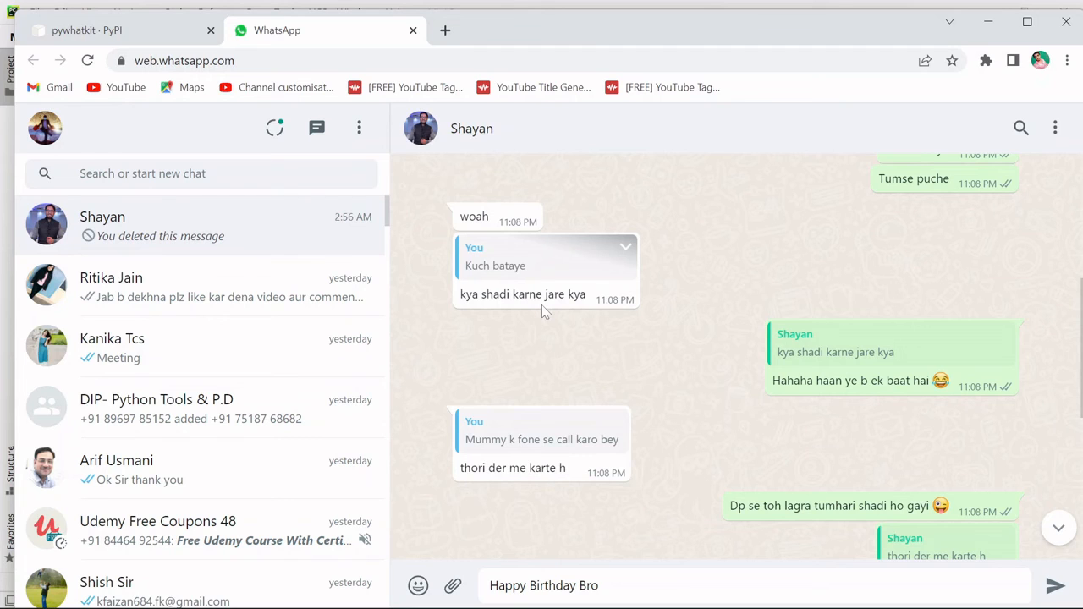
pyautogui.press('Return')
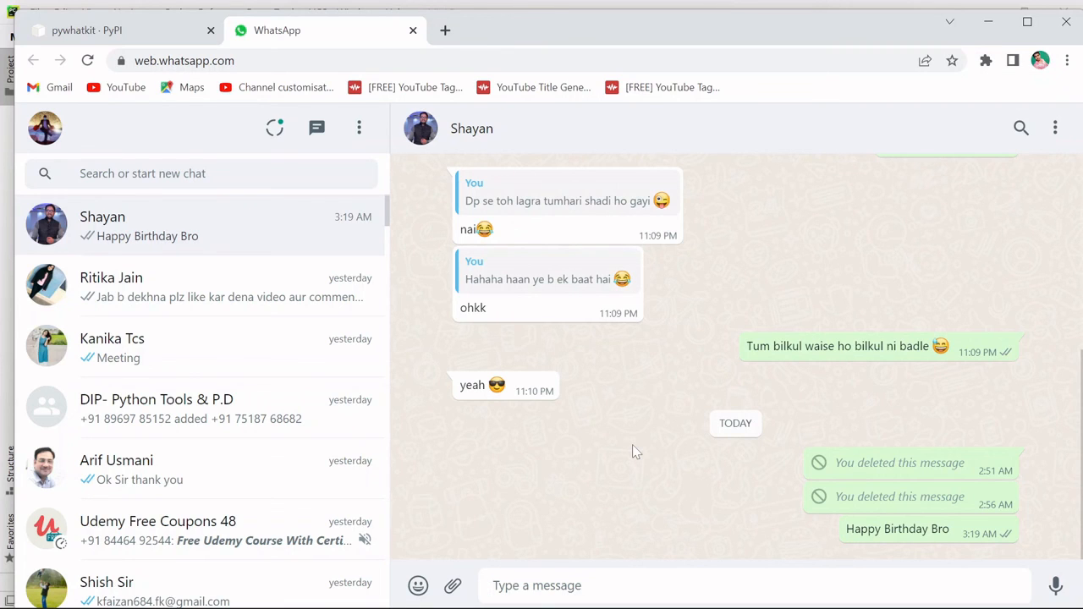
# Minimize Chrome to return to PyCharm showing the run finished with exit code 0
pyautogui.click(988, 21)
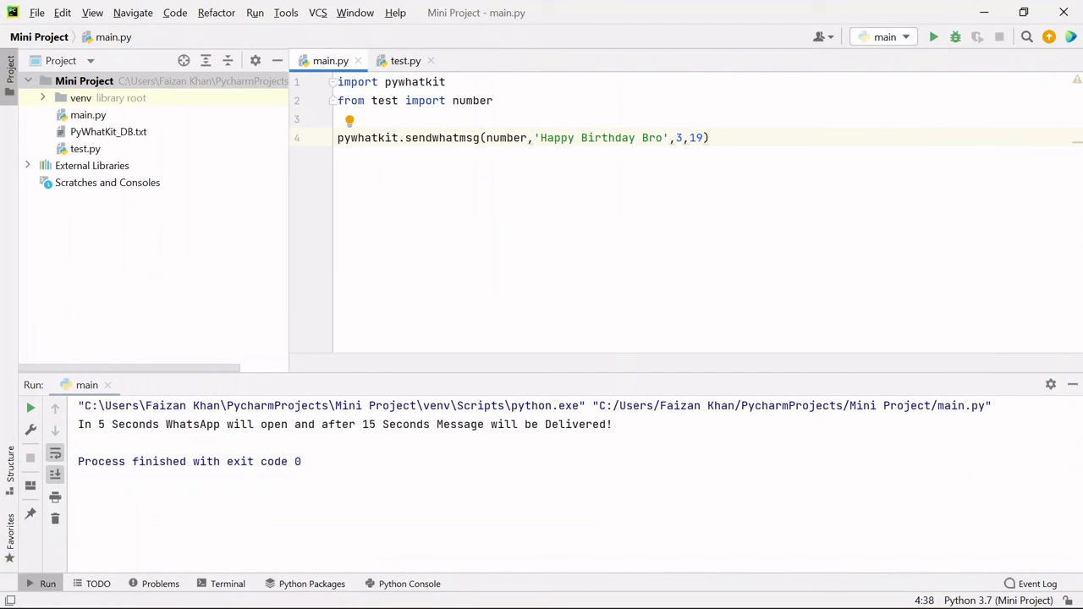